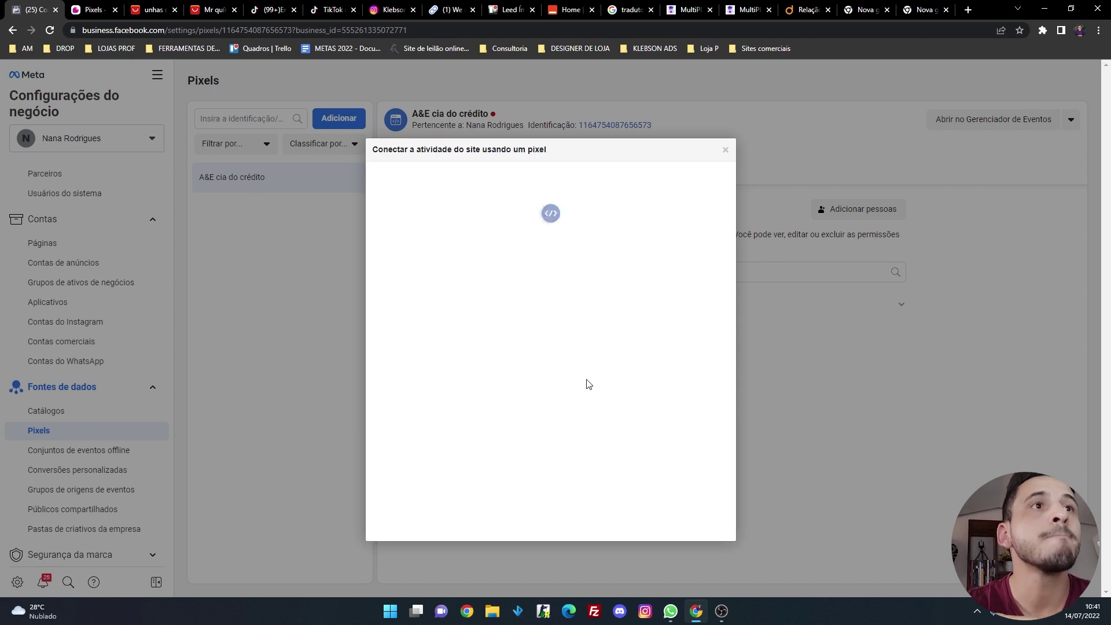
Name the new Meta pixel "Pixel teste youtube" and enter imadigital.com.br as its website URL.
left_click_drag(502, 366, 389, 364)
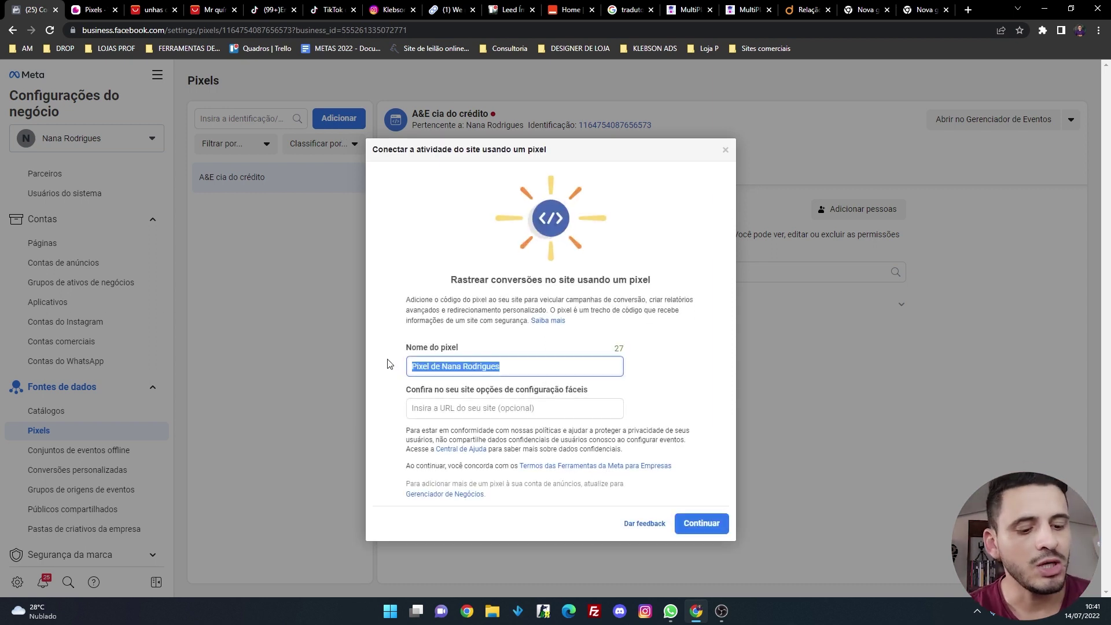
type("Pi")
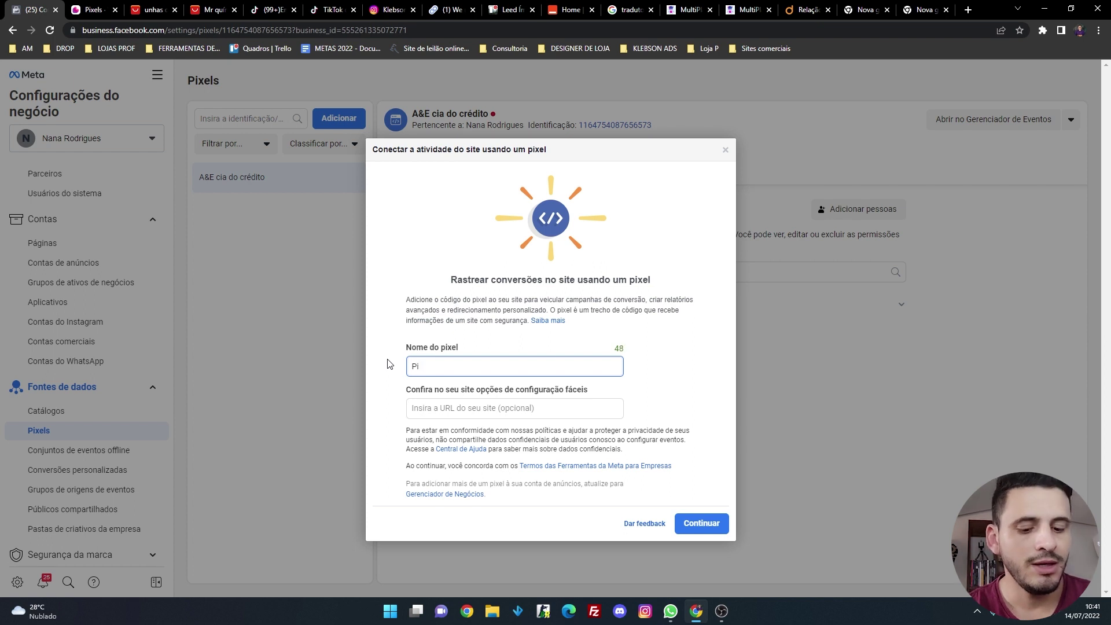
type("xel teste youtube")
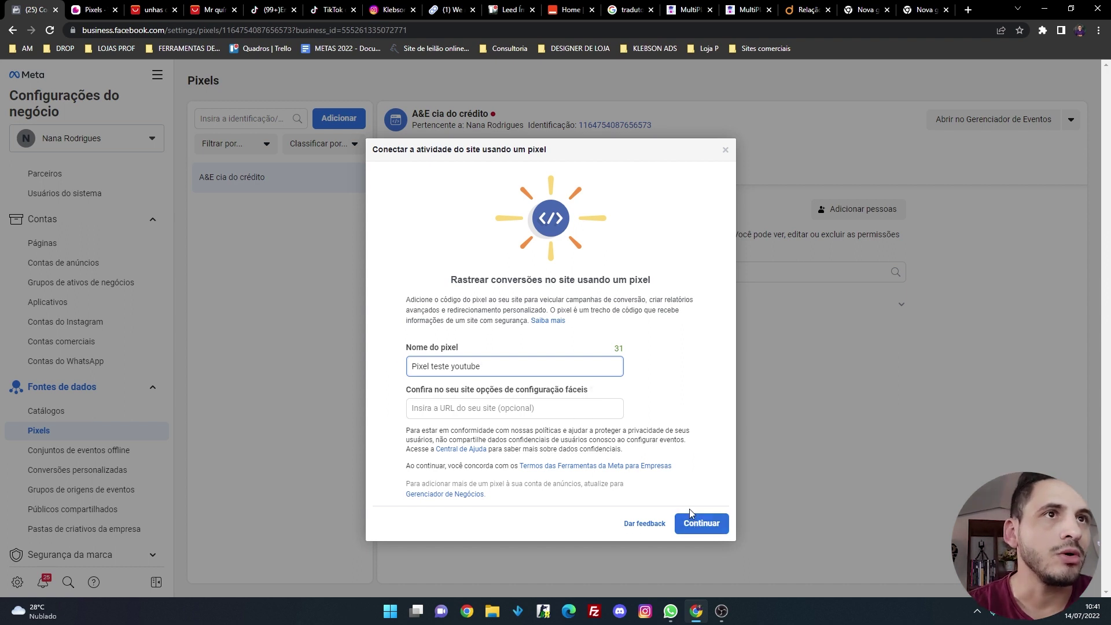
left_click(544, 410)
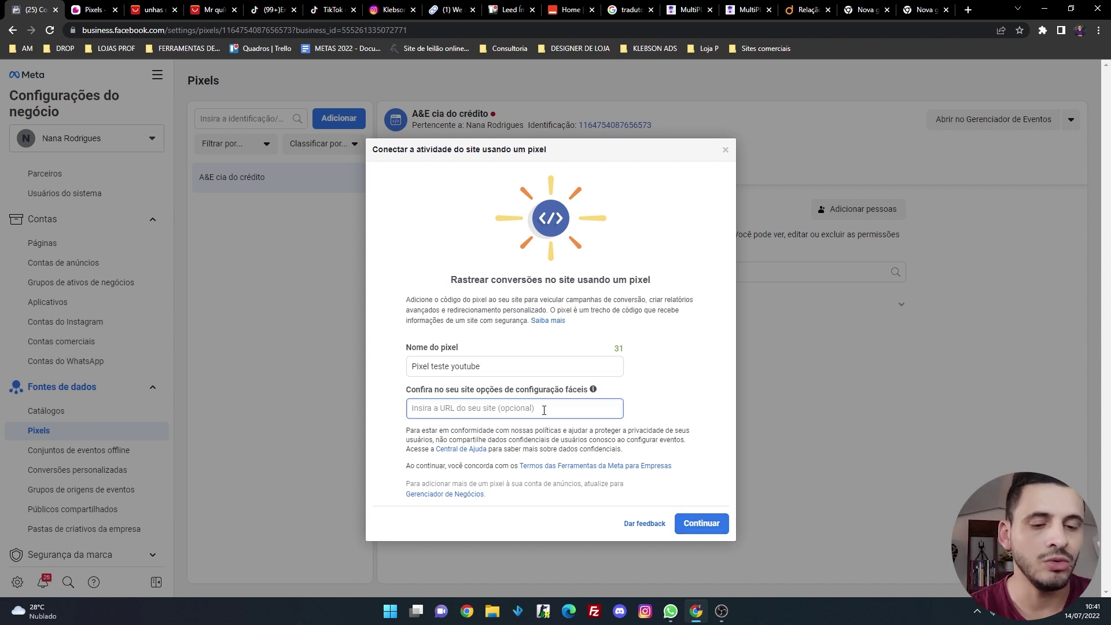
type("i")
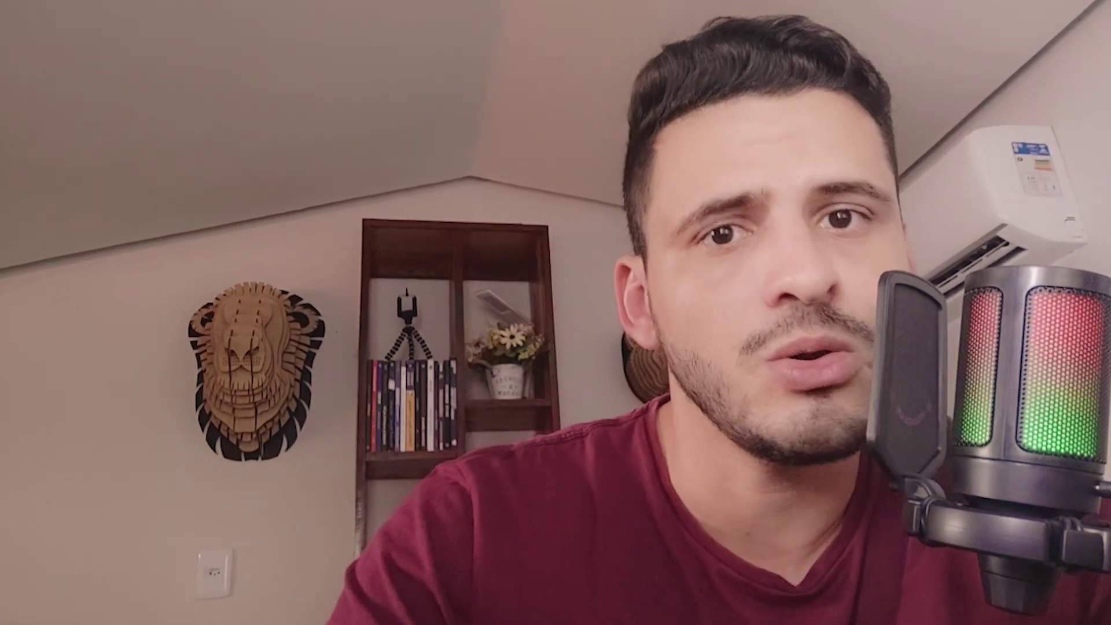
scroll(223, 342, "down", 3)
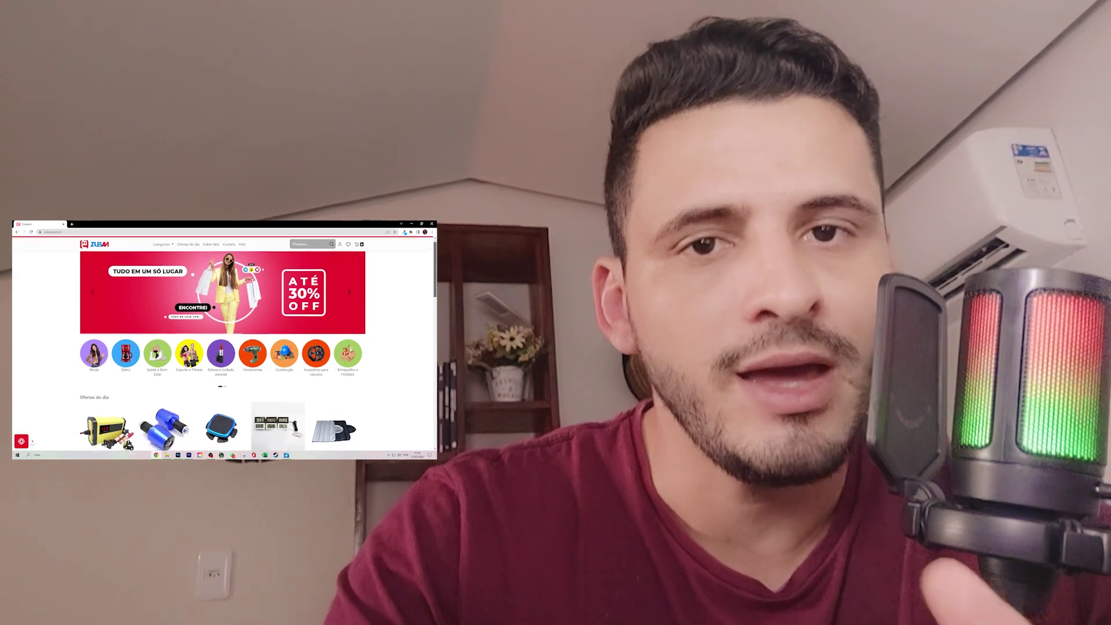
scroll(222, 347, "down", 5)
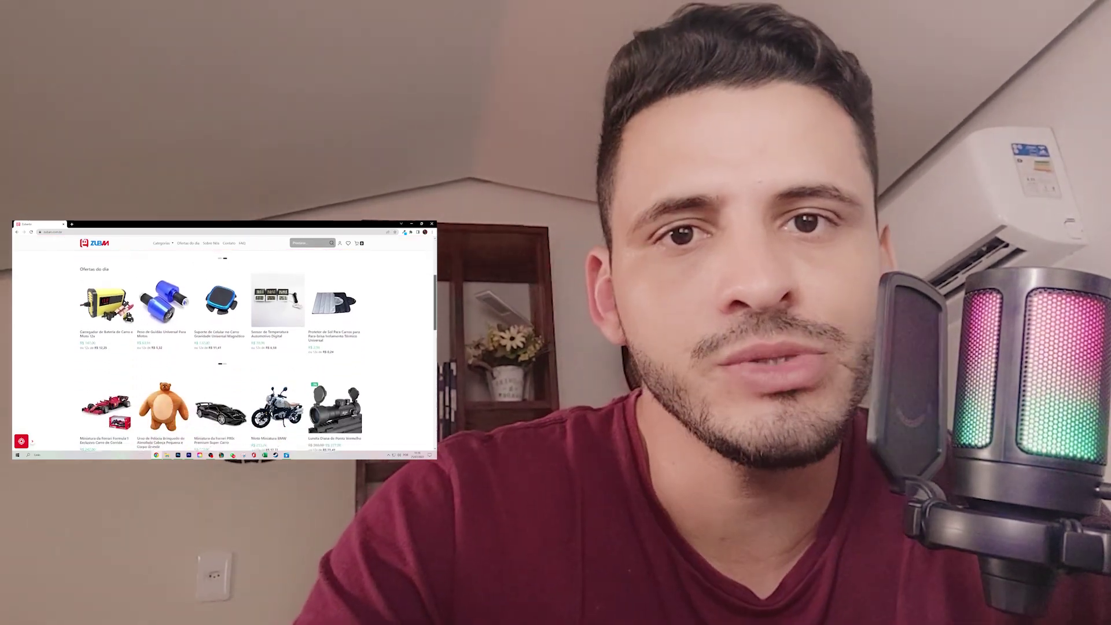
scroll(93, 333, "down", 5)
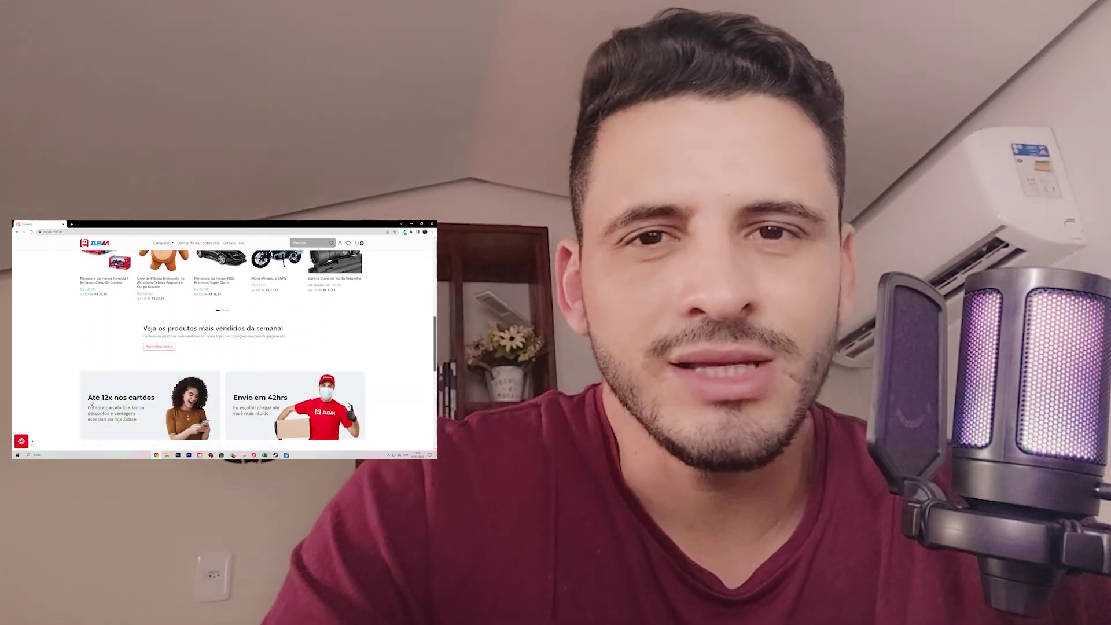
scroll(92, 334, "down", 5)
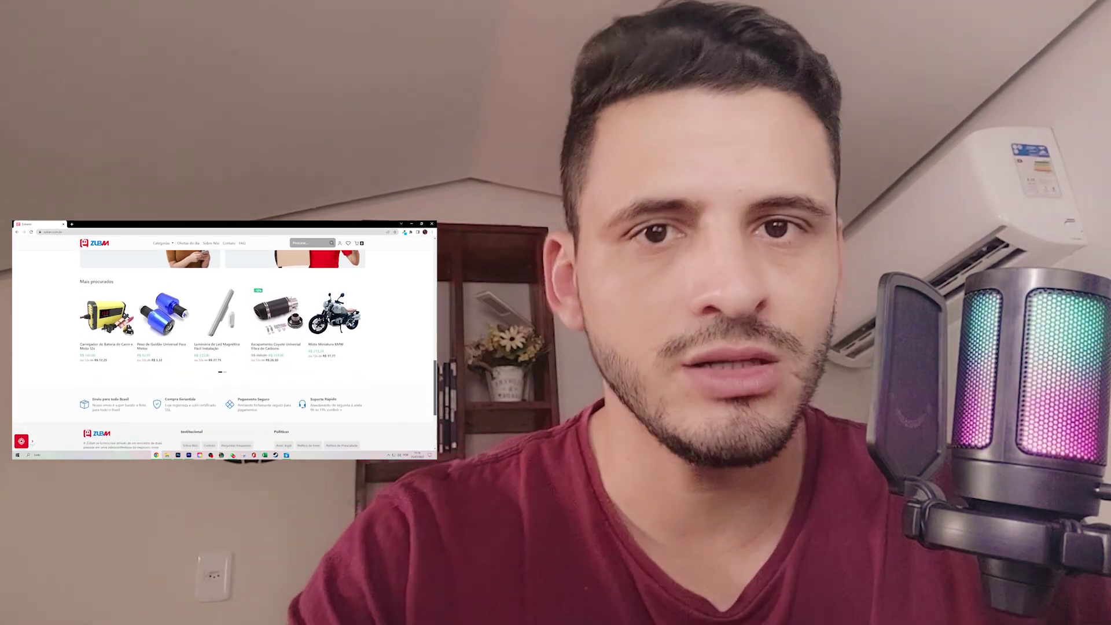
scroll(223, 342, "up", 10)
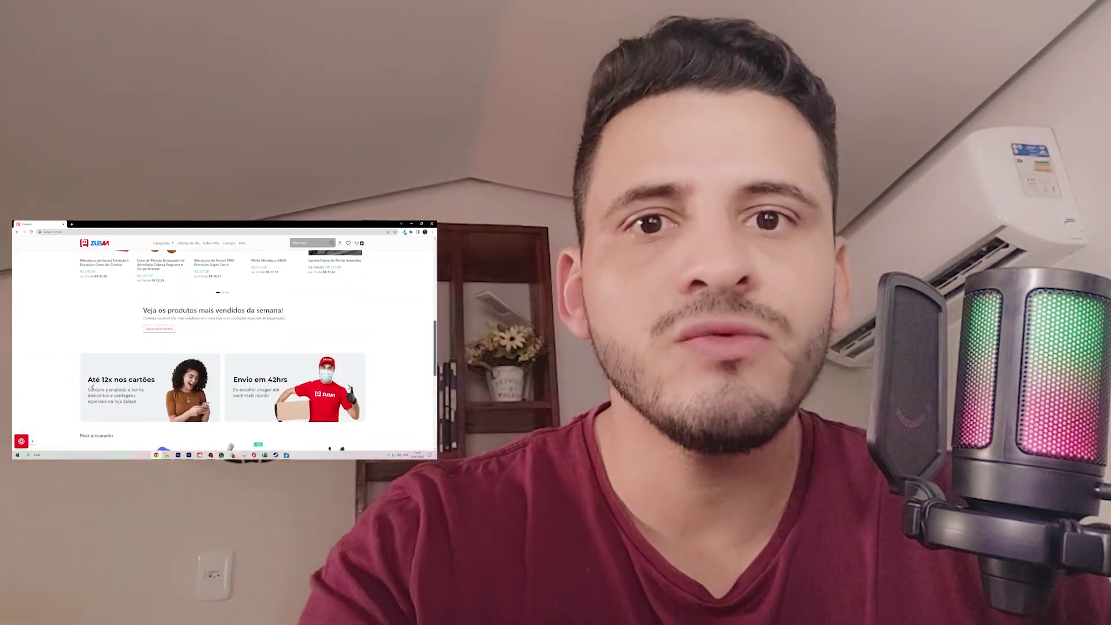
scroll(223, 347, "up", 5)
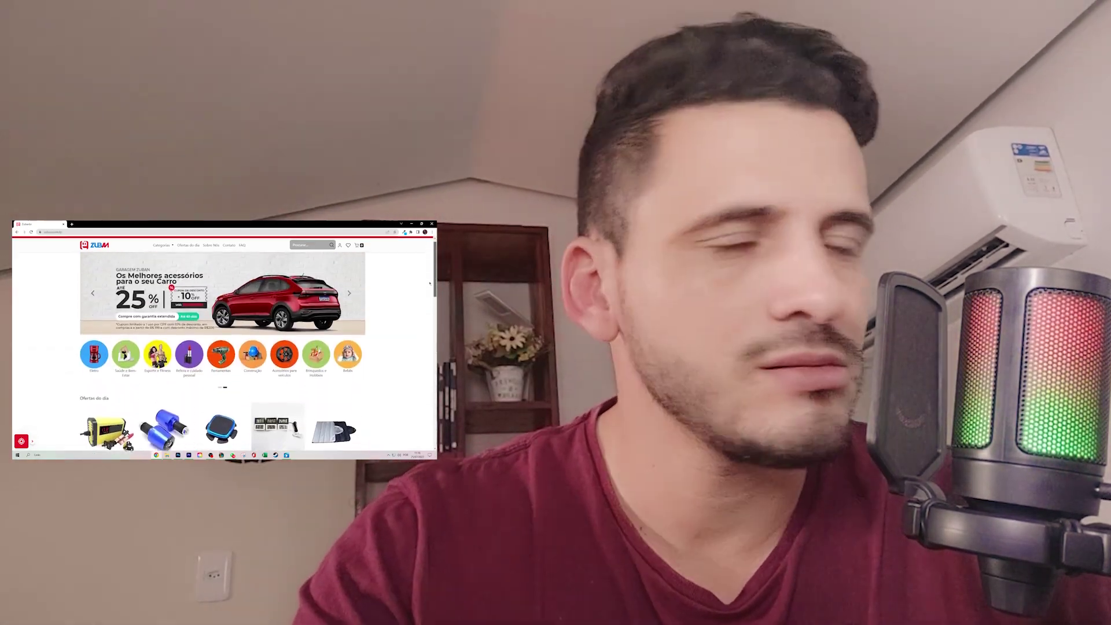
left_click(72, 224)
type("atua")
key("Return")
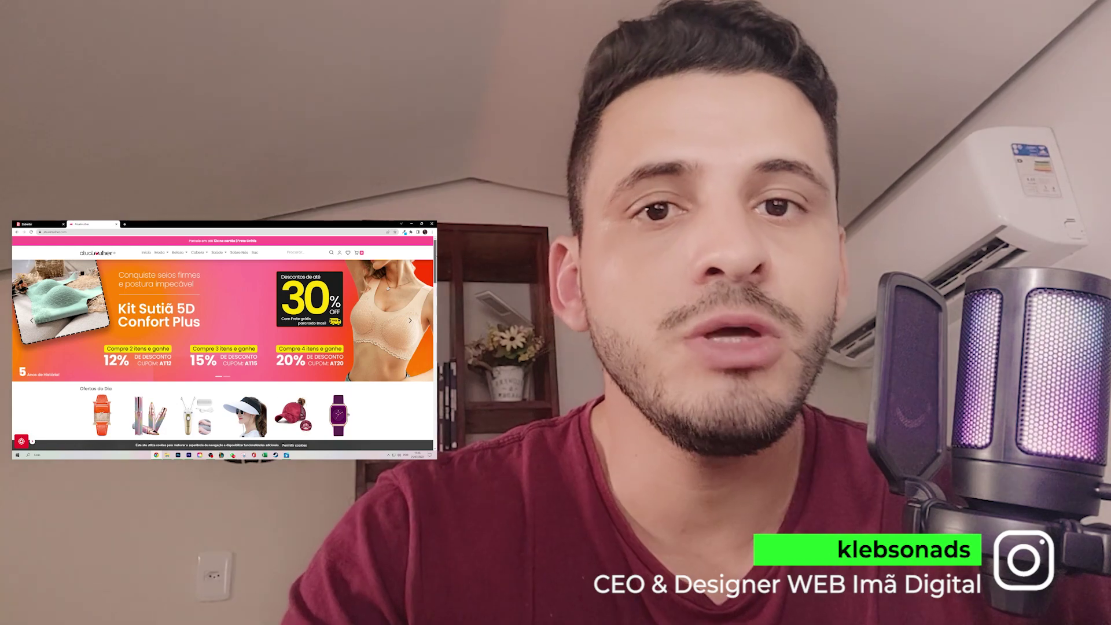
left_click(412, 309)
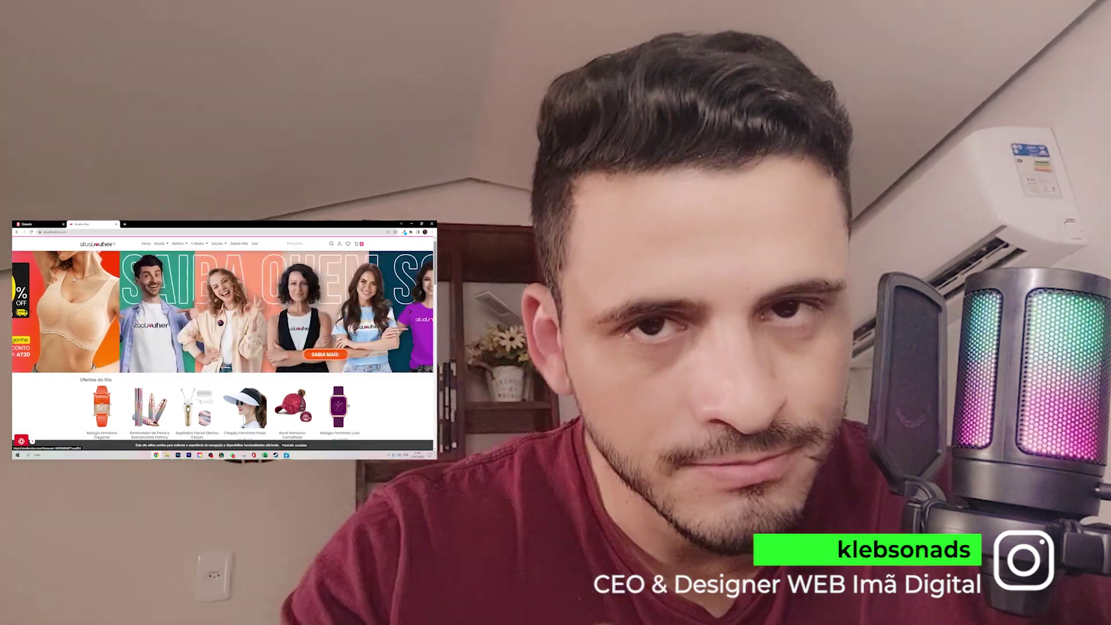
scroll(222, 347, "down", 10)
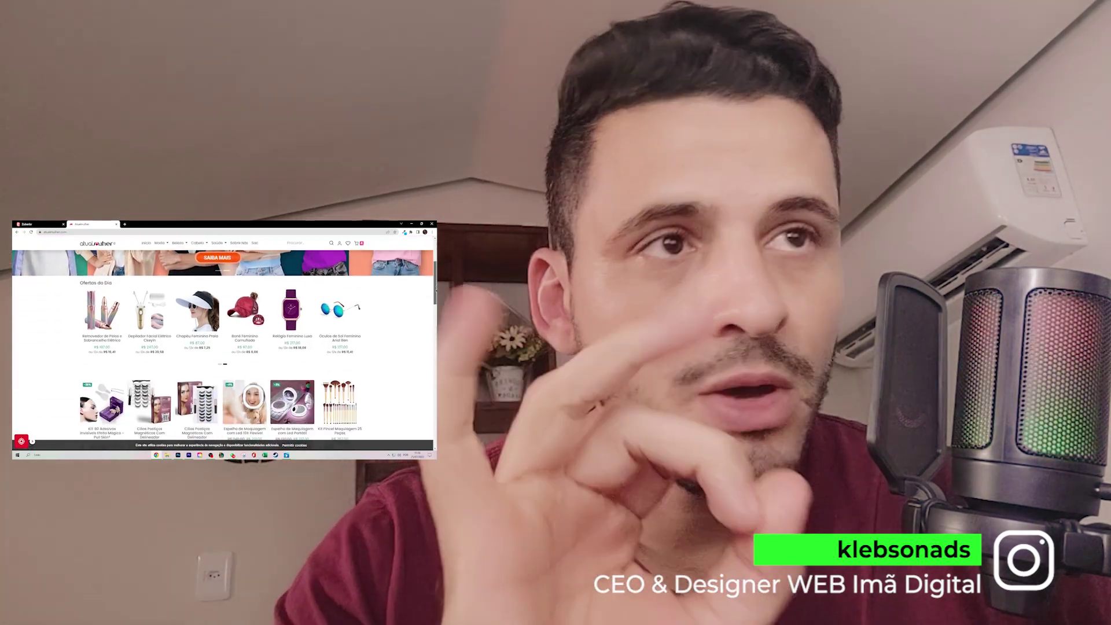
scroll(223, 348, "down", 8)
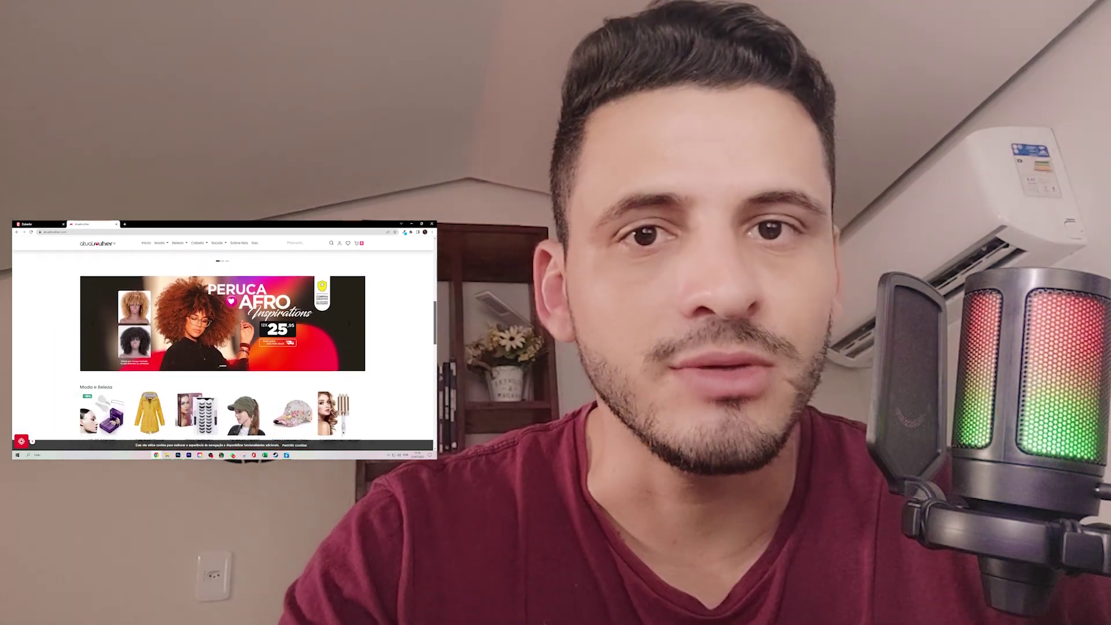
scroll(223, 347, "down", 5)
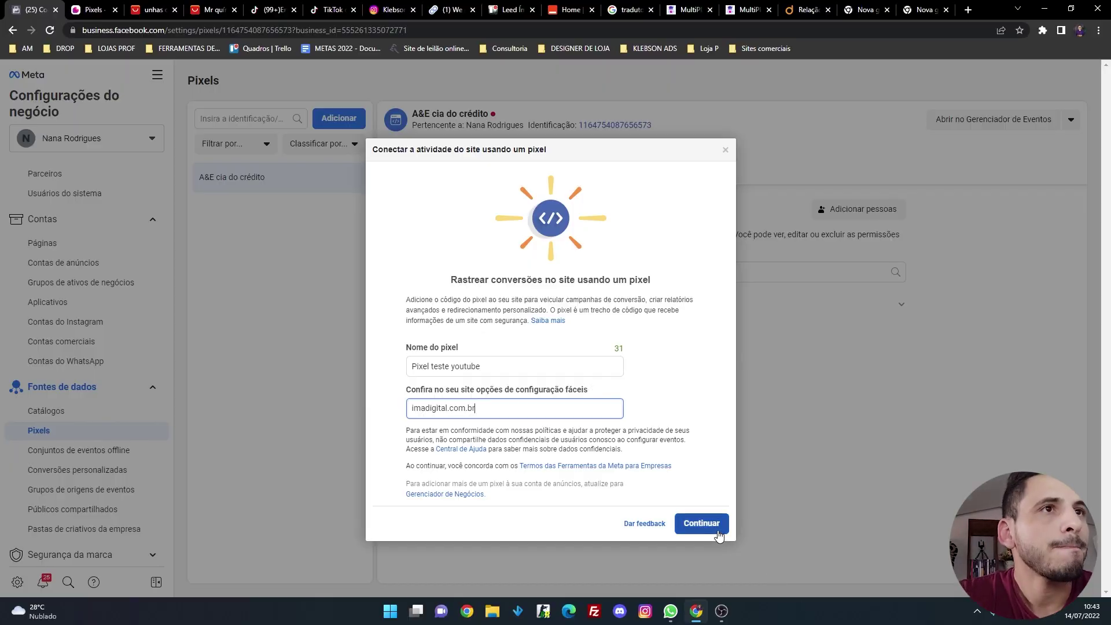
Create the pixel and copy its base code through the manual setup option.
left_click(721, 530)
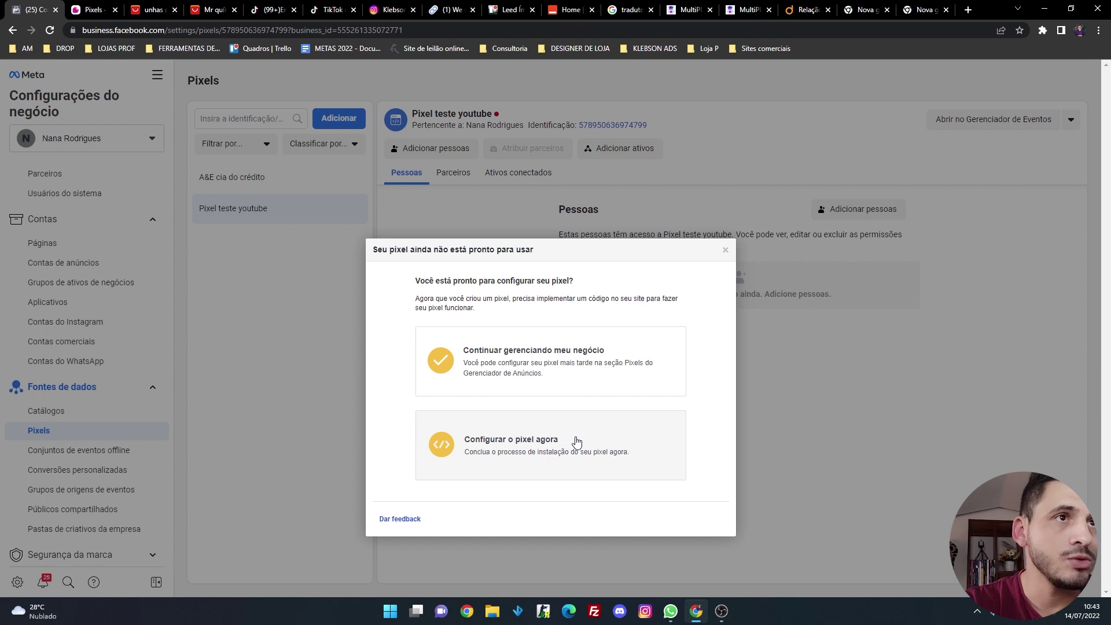
left_click(578, 443)
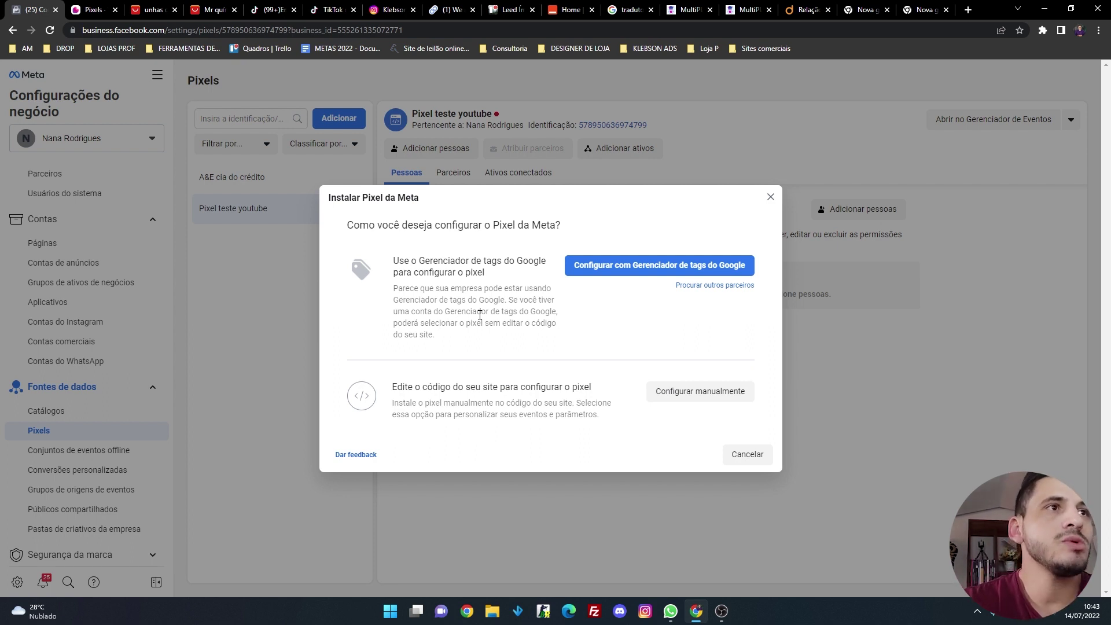
left_click(669, 396)
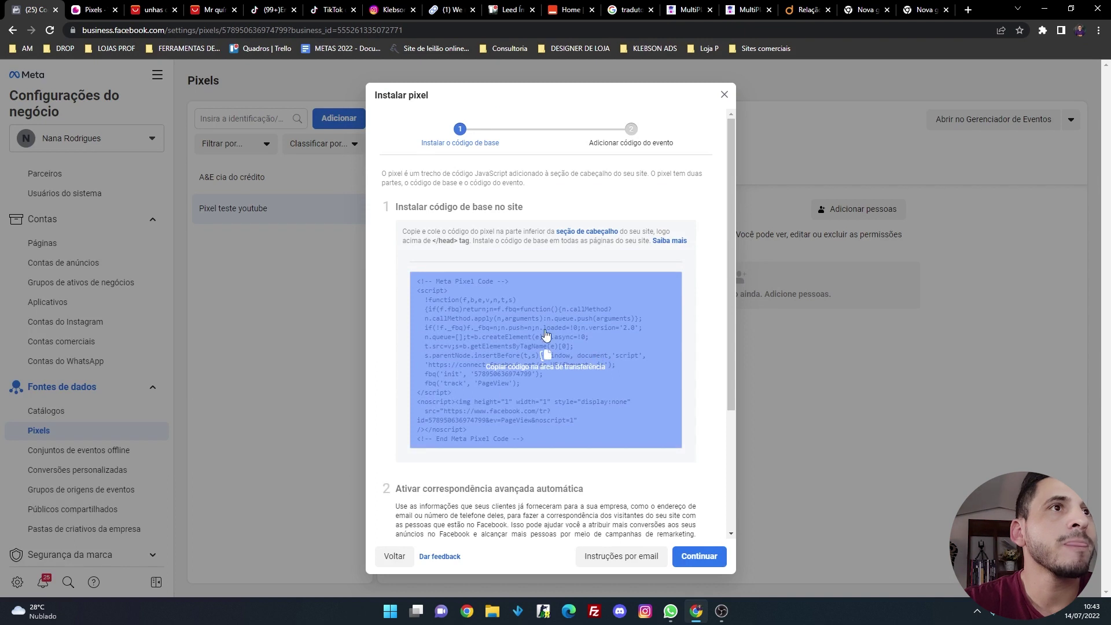
left_click(549, 371)
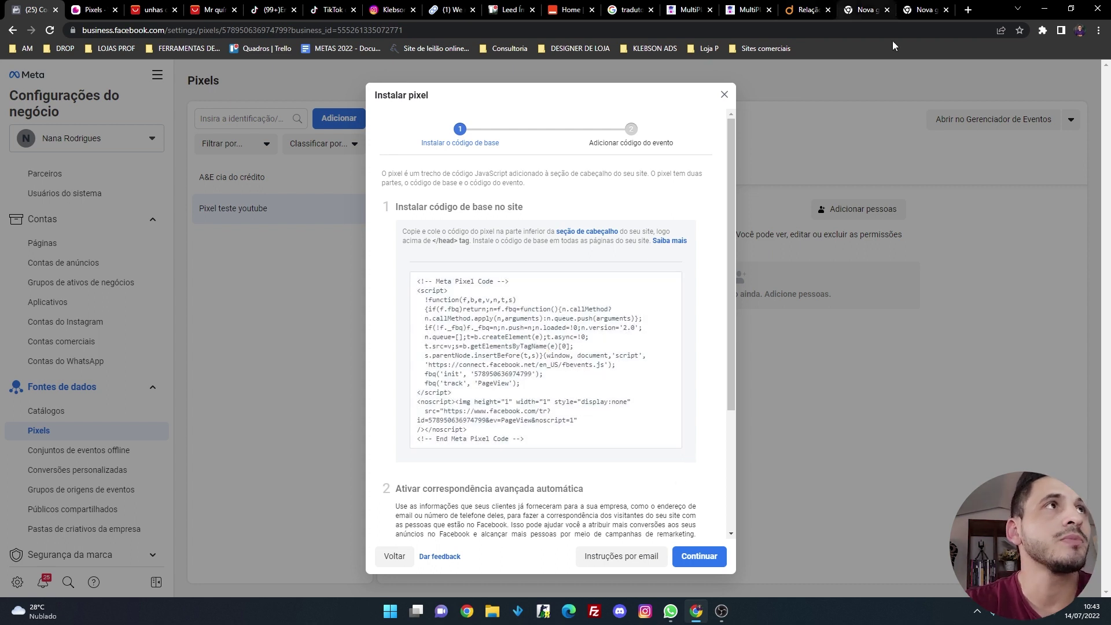
Open the Atualmulher store's Shopify admin in a new browser tab.
left_click(968, 10)
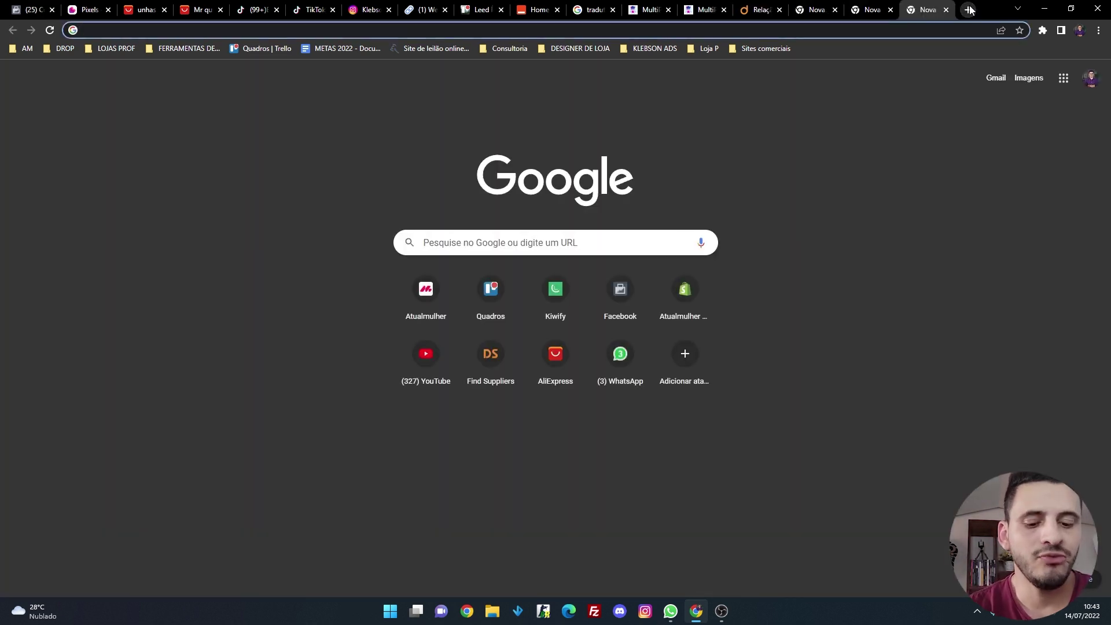
left_click(12, 53)
left_click(39, 81)
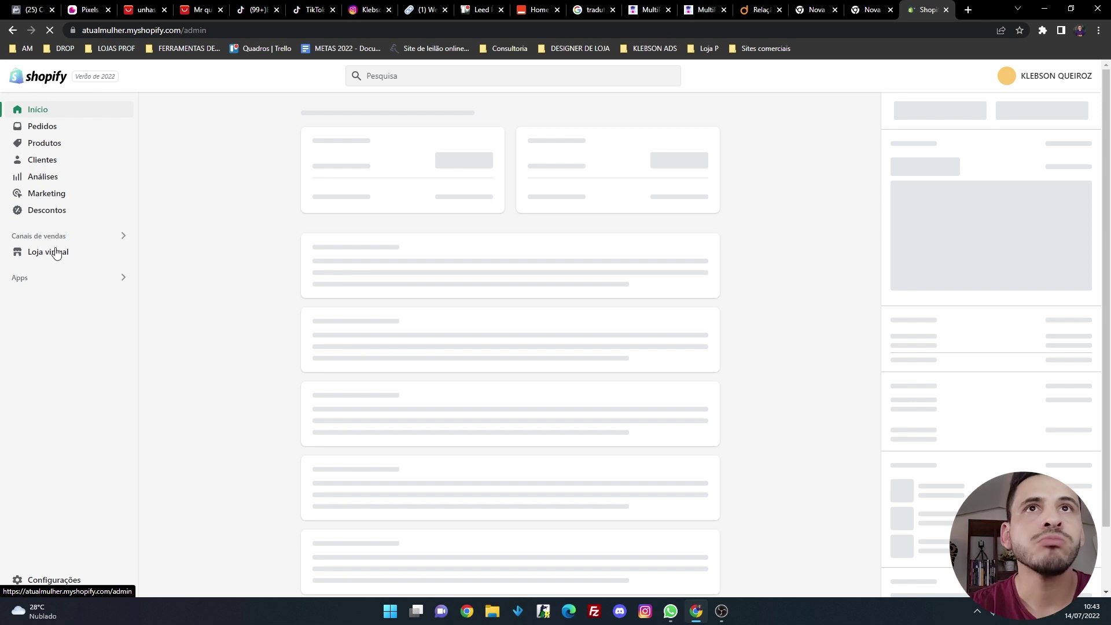
Open the theme.liquid layout file of the active theme "Tema ima digital" for code editing.
left_click(56, 253)
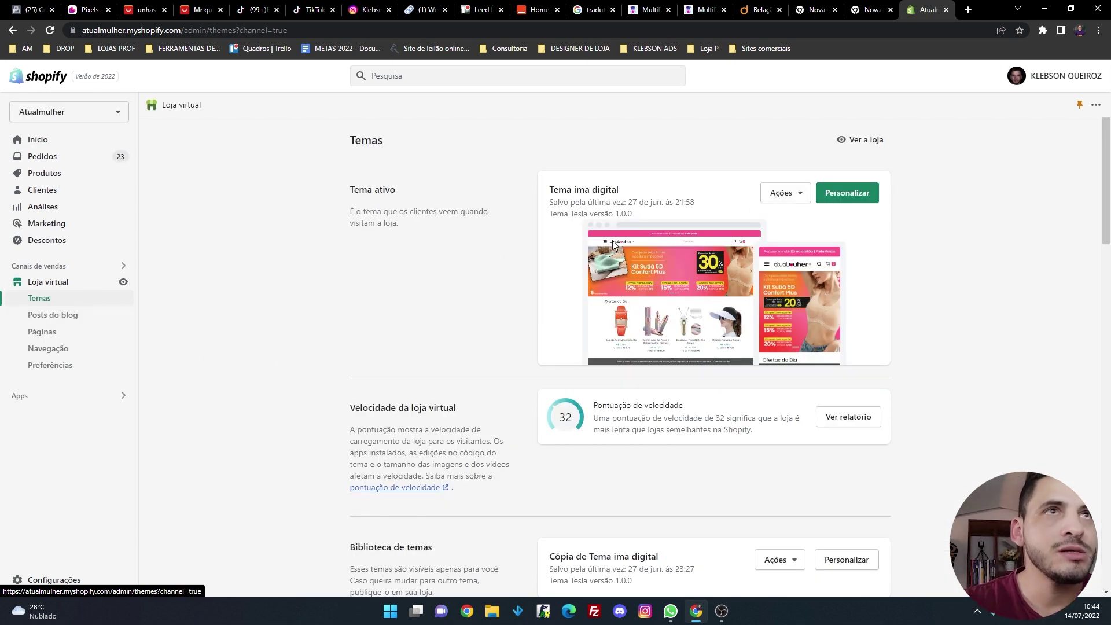
left_click(804, 196)
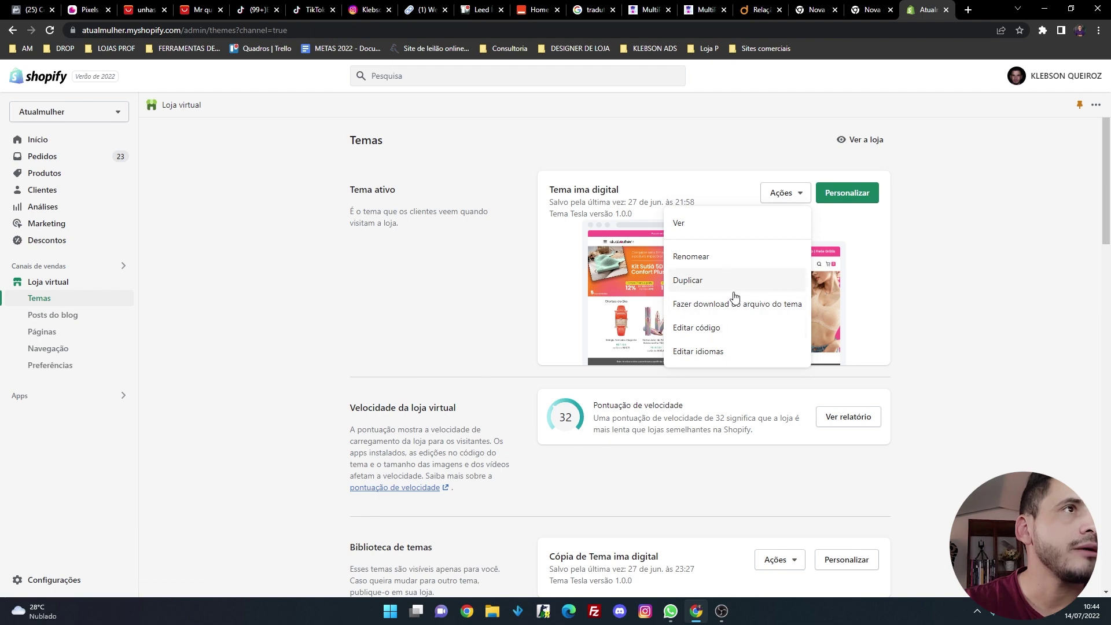
left_click(745, 334)
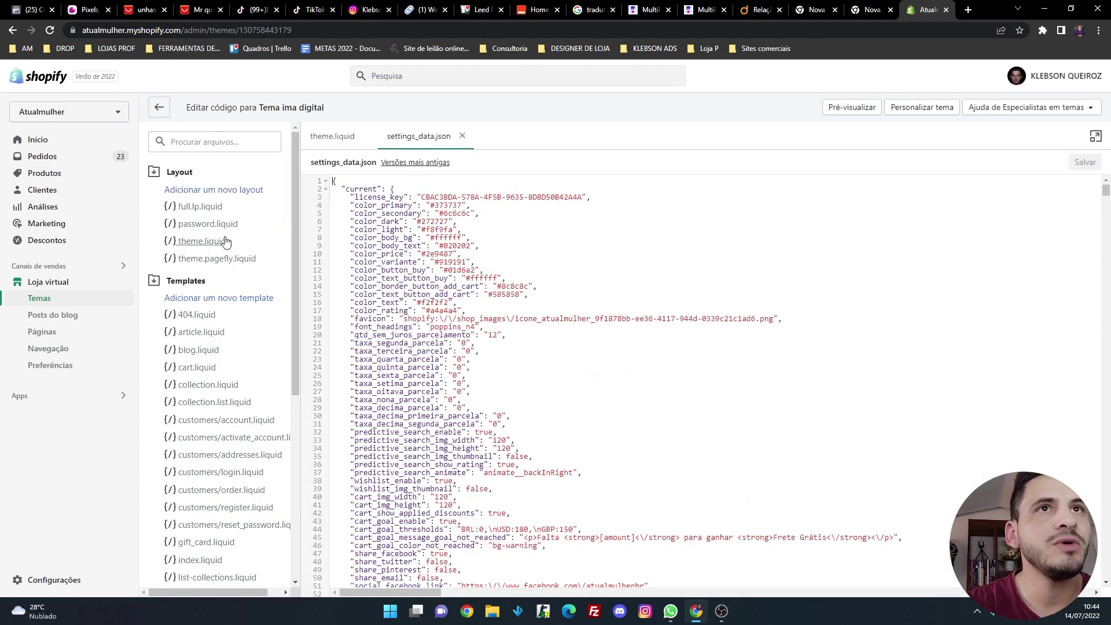
left_click(204, 240)
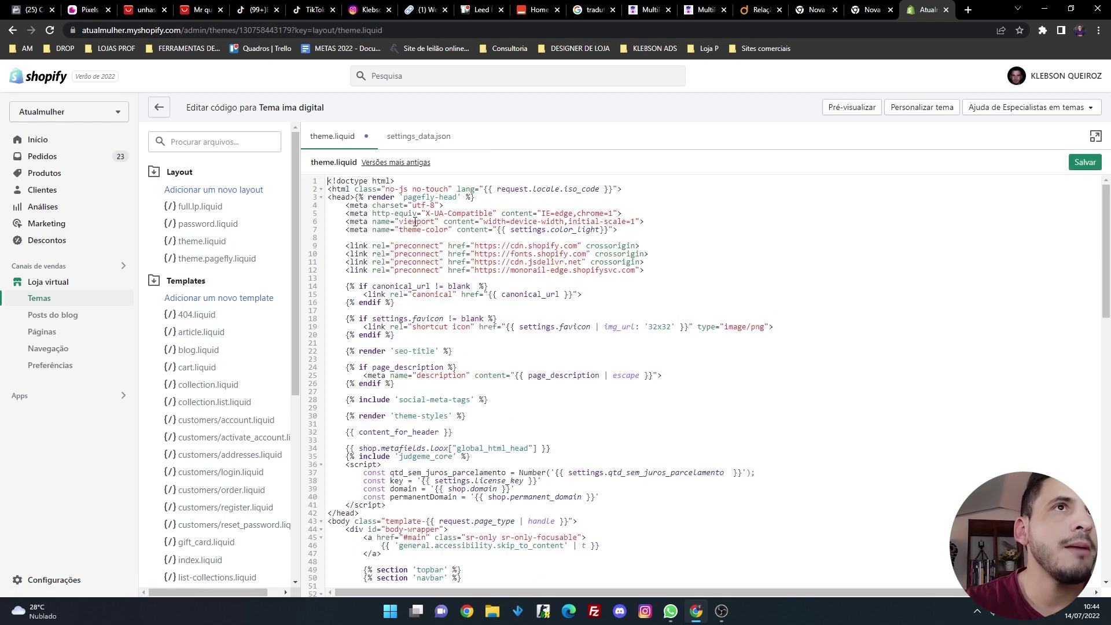
Paste the Meta pixel code on a new line between the last script block and the closing head tag in theme.liquid.
scroll(417, 359, "down", 1)
left_click(391, 447)
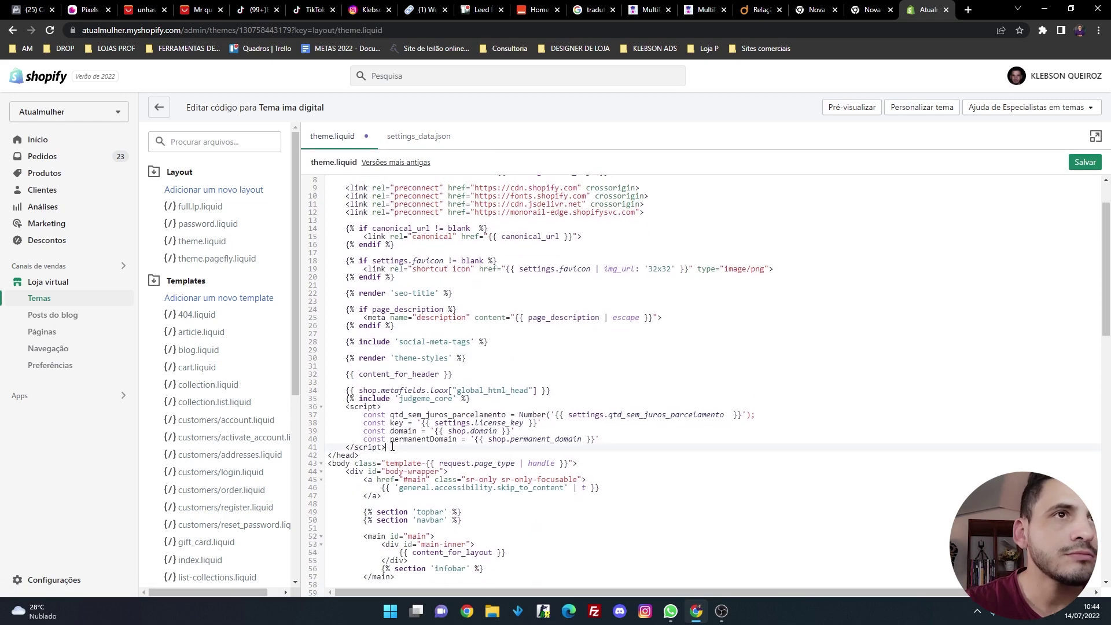
key("Return")
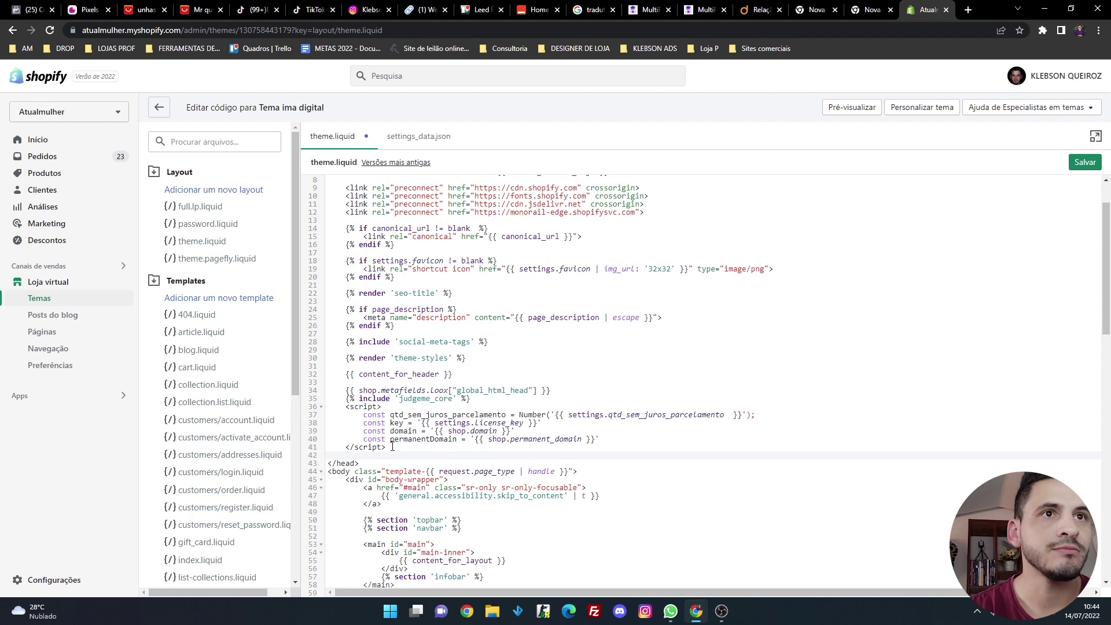
key("ctrl+v")
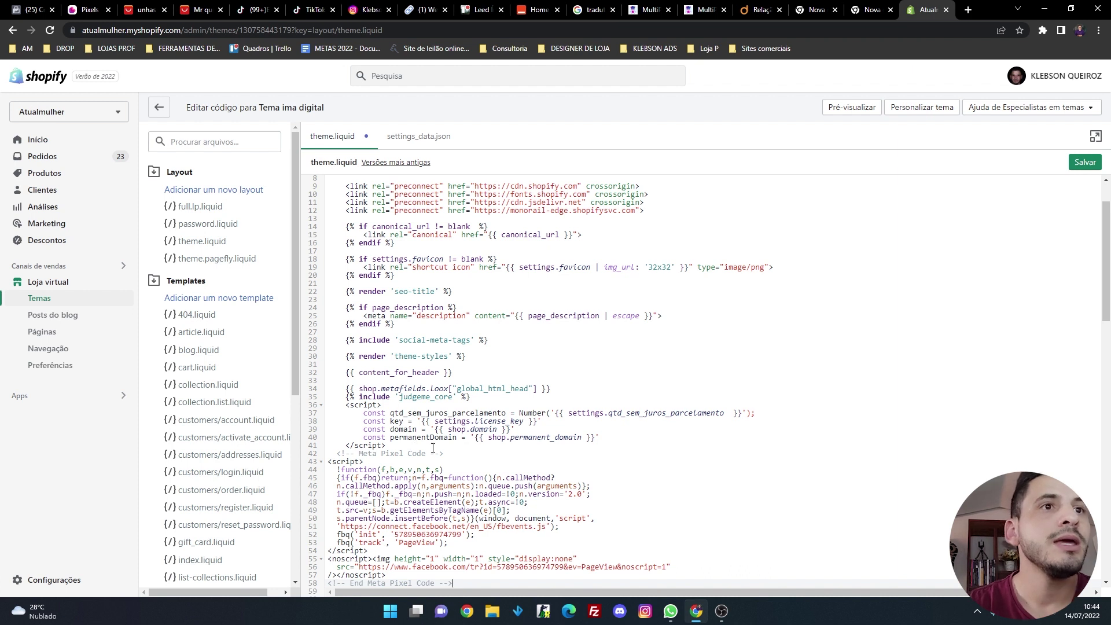
scroll(457, 488, "down", 1)
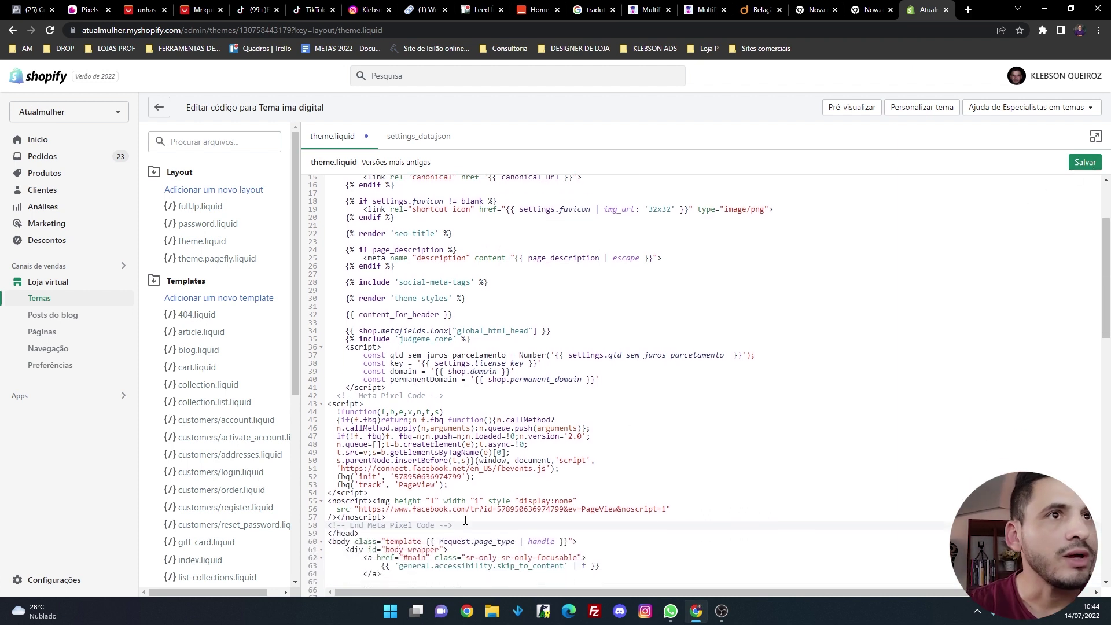
Copy the pixel ID from the theme code and start a new pixel in the Yampi checkout with Facebook as its service.
left_click_drag(461, 476, 399, 476)
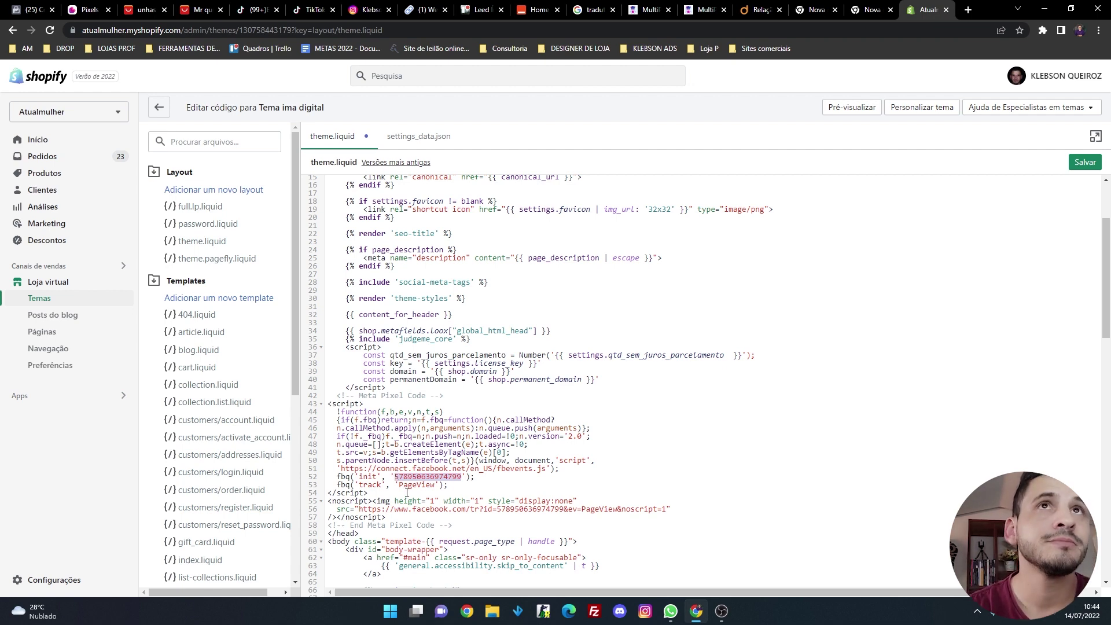
left_click(90, 10)
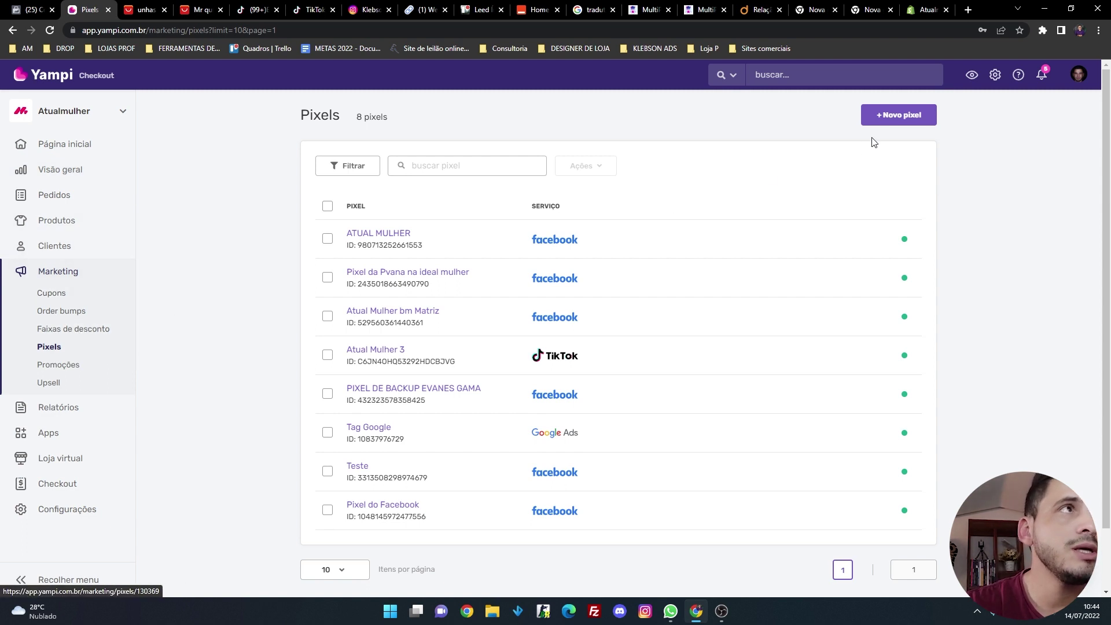
left_click(894, 116)
left_click(449, 241)
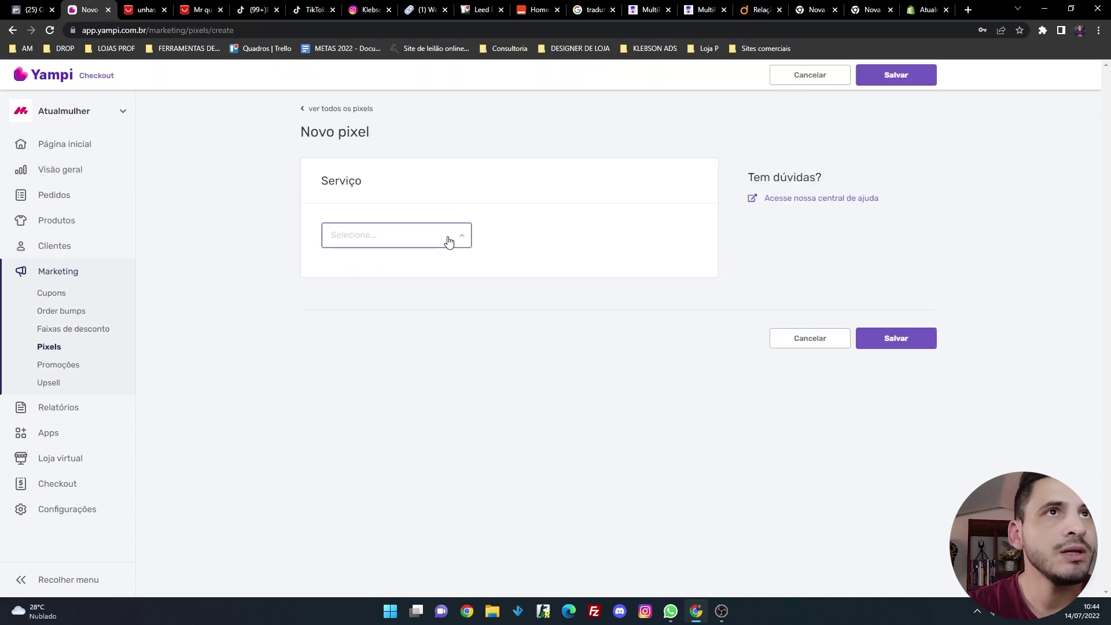
left_click(392, 274)
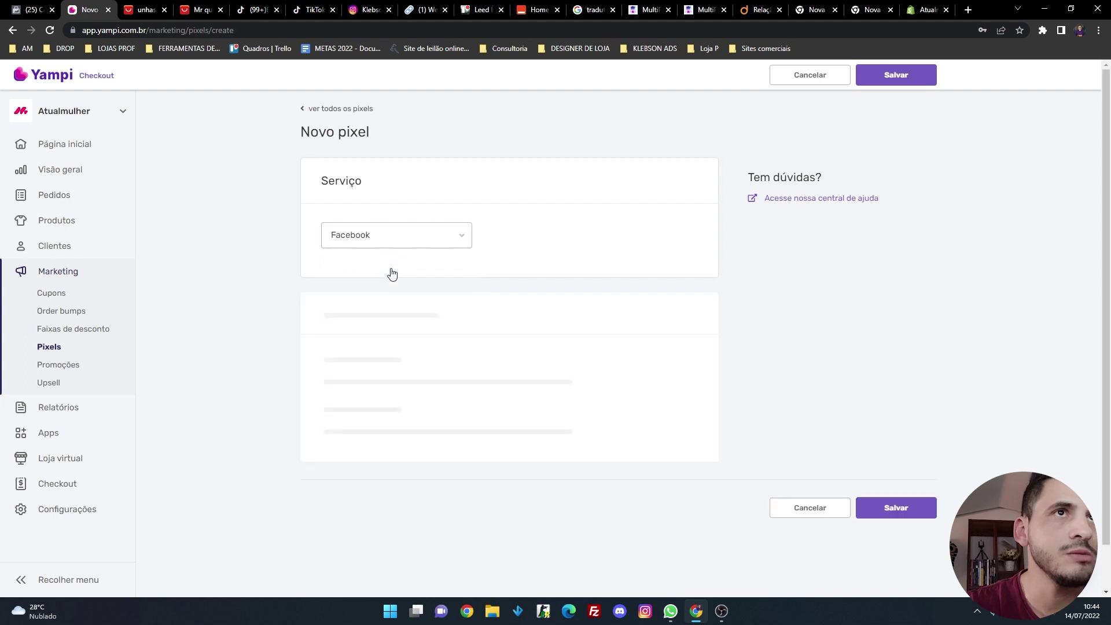
scroll(430, 411, "down", 2)
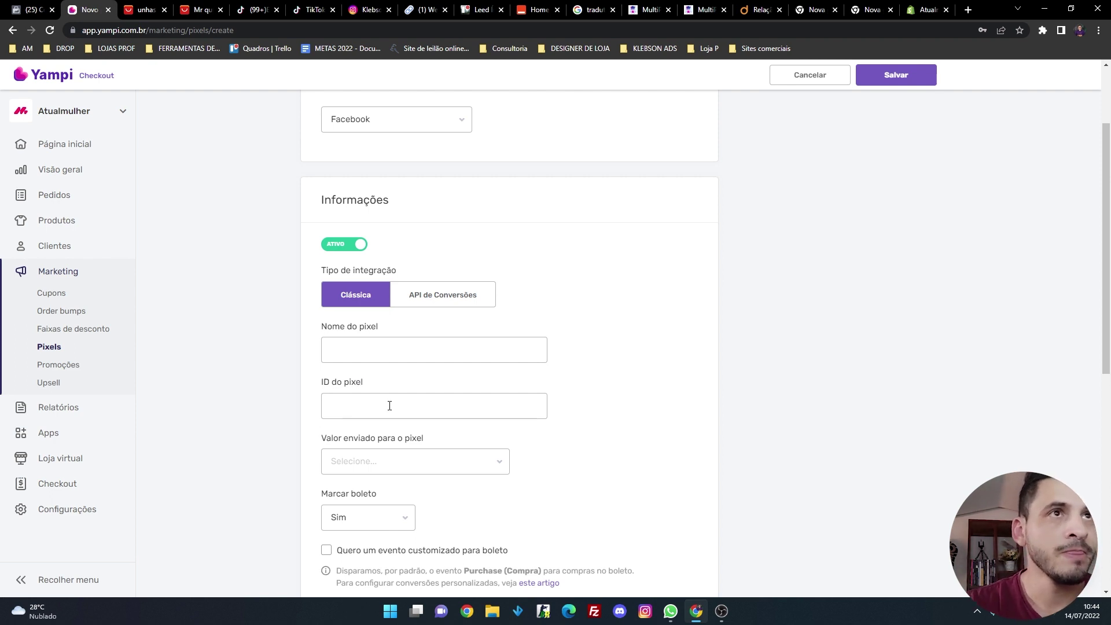
Name the new Yampi pixel "Pixel Ima digital" and paste the copied pixel ID into its ID field.
left_click(397, 350)
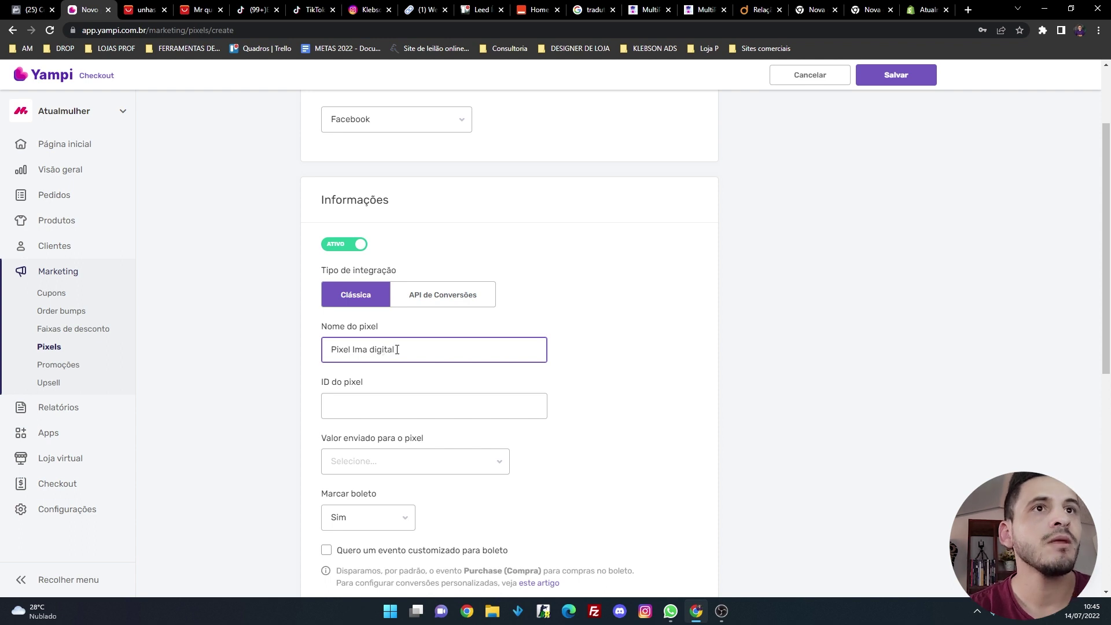
left_click(398, 414)
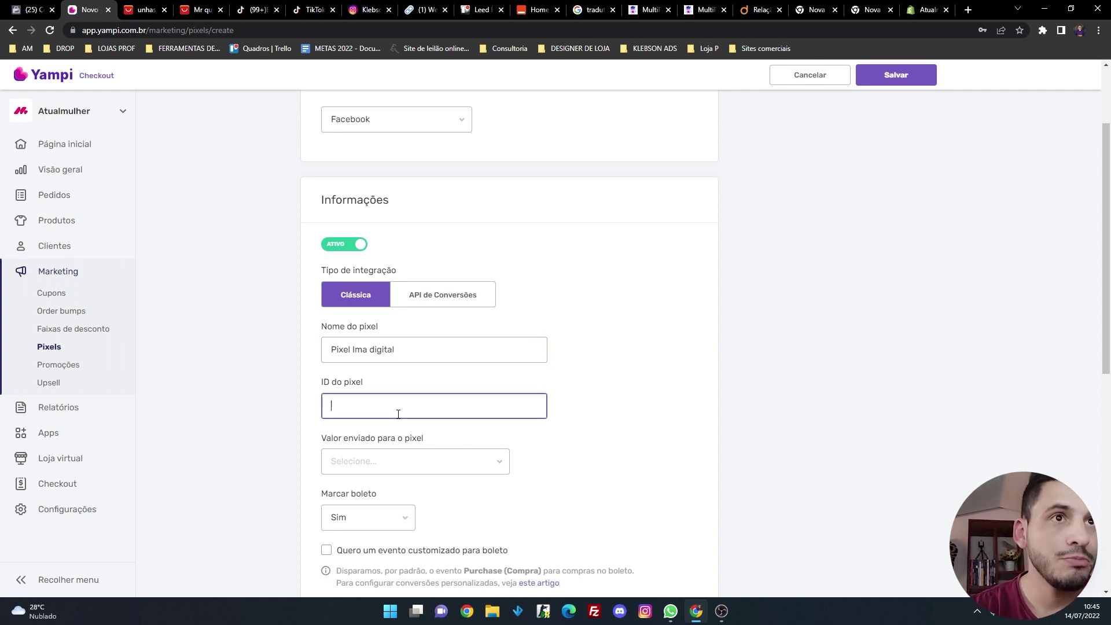
key("ctrl+v")
Set the value sent to the pixel to "Valor dos produtos + Frete" and save the new pixel.
scroll(405, 399, "down", 2)
left_click(427, 346)
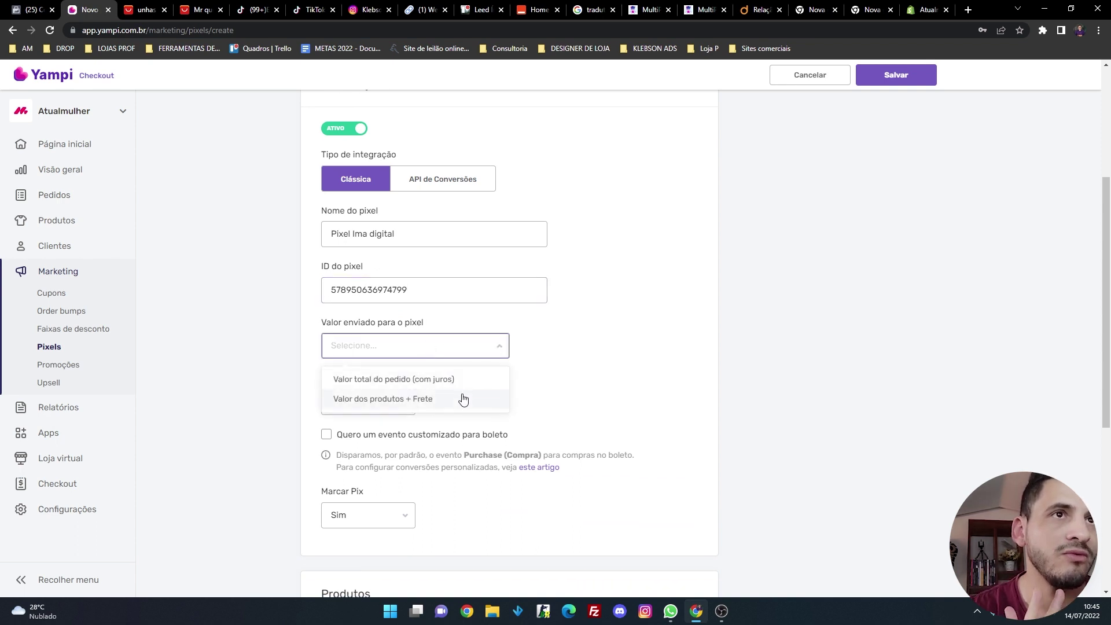
left_click(464, 401)
scroll(392, 265, "down", 3)
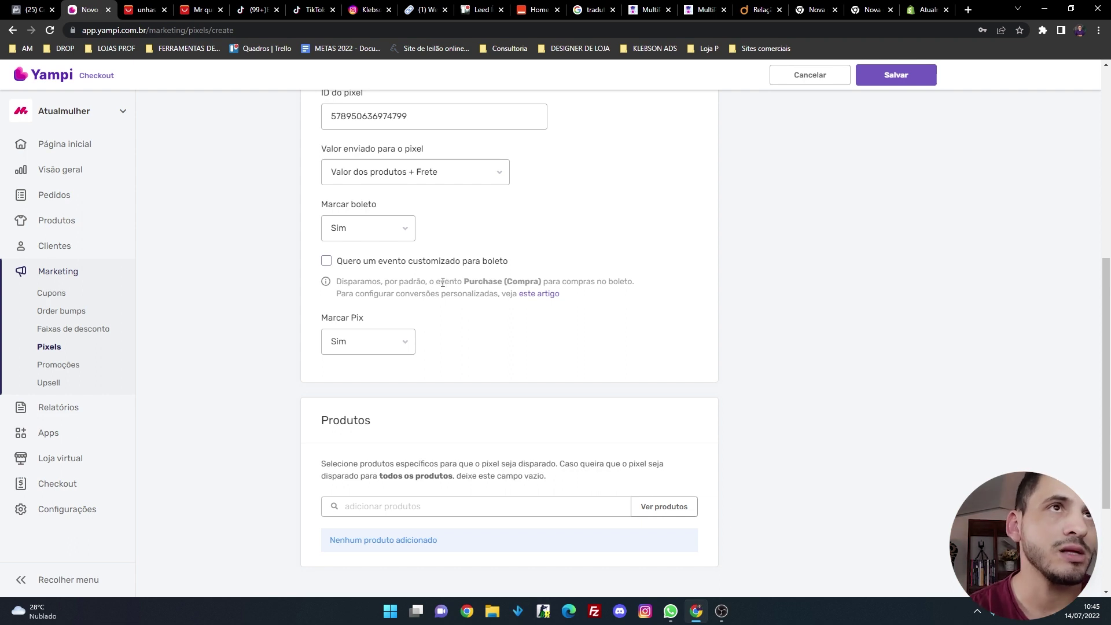
scroll(454, 298, "down", 2)
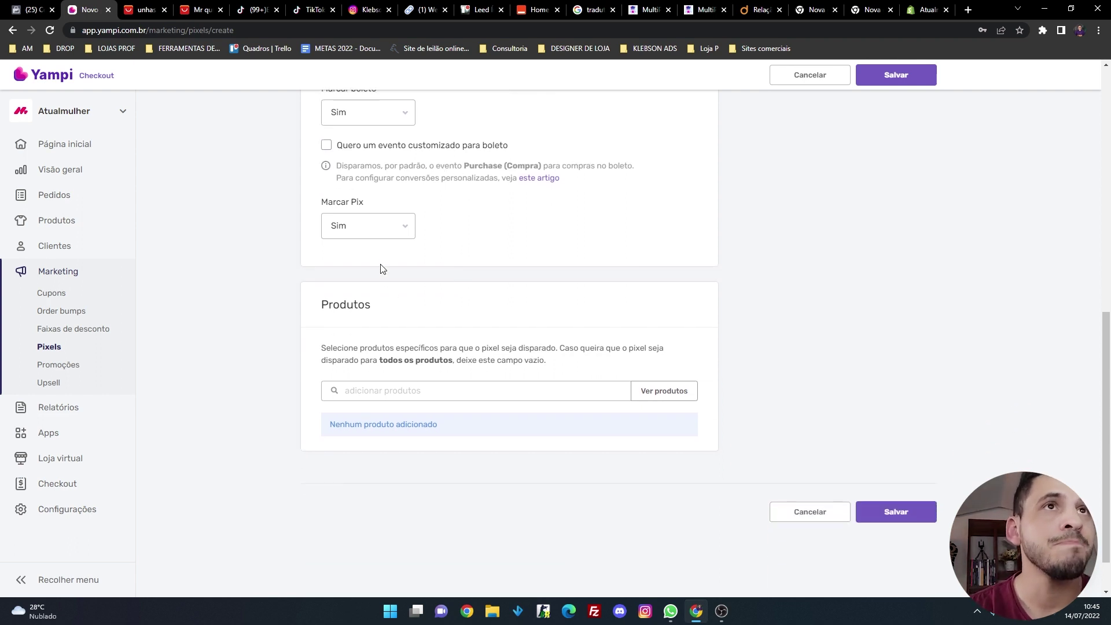
left_click(891, 514)
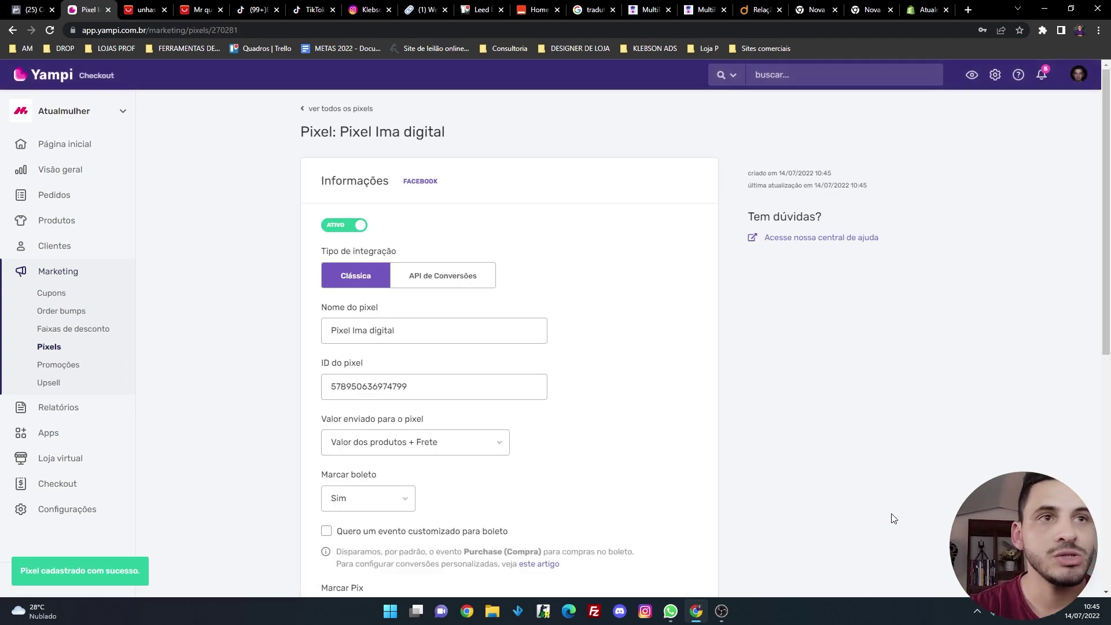
Check the Yampi pixel page for active pixels with the Facebook Pixel Helper extension.
left_click(1043, 31)
scroll(938, 278, "down", 3)
scroll(939, 278, "up", 3)
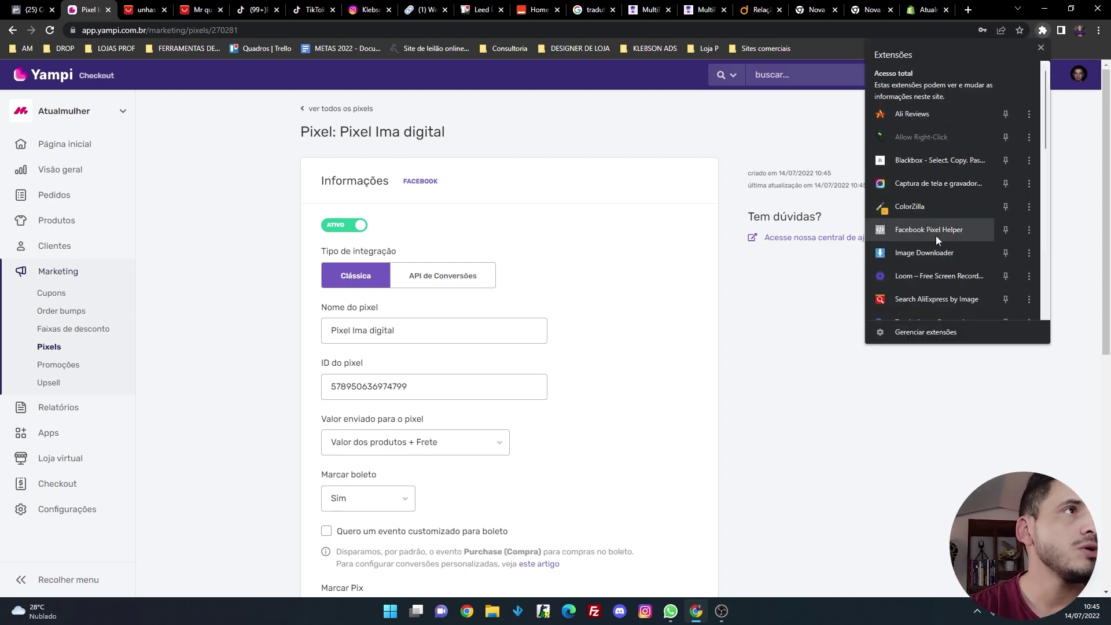
left_click(935, 235)
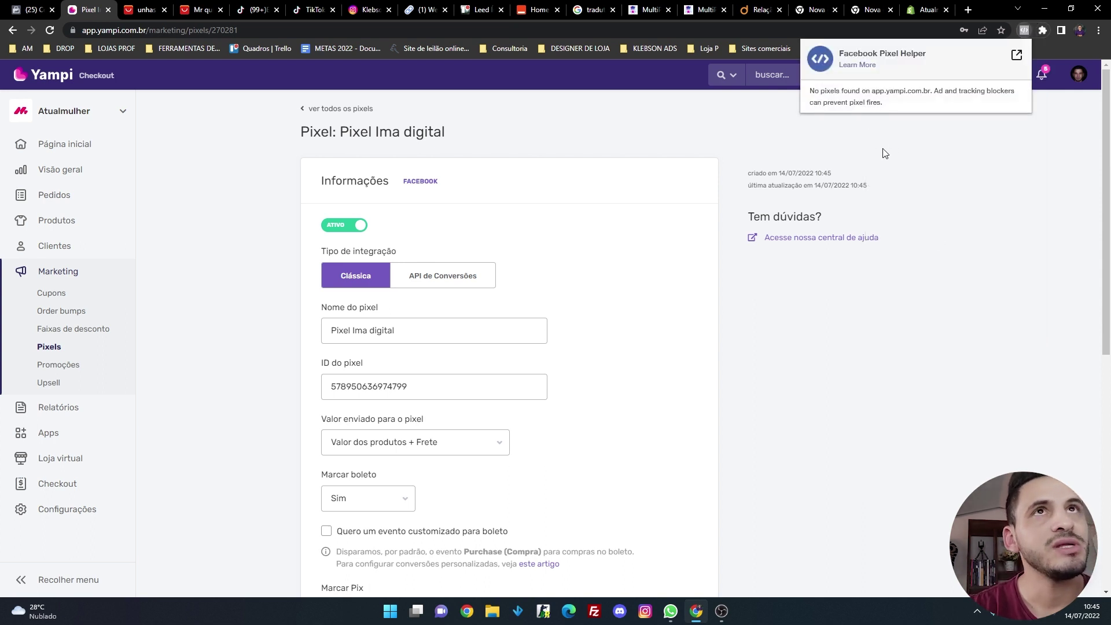
Open imadigital.com.br in a new browser tab and inspect its pixels with the Facebook Pixel Helper extension.
left_click(968, 10)
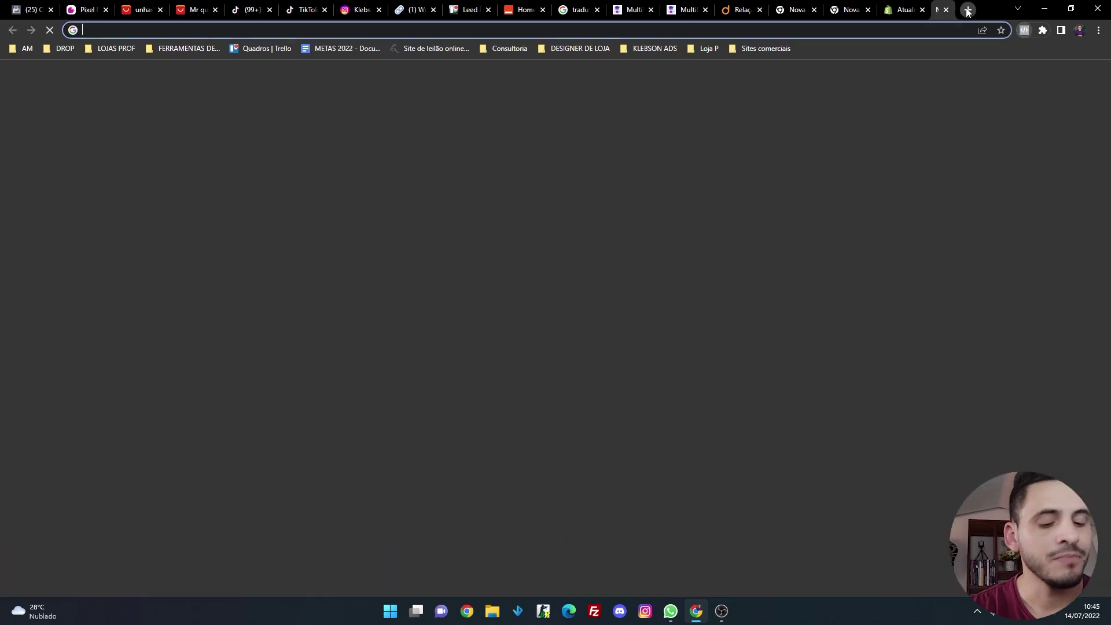
type("ima")
key("Return")
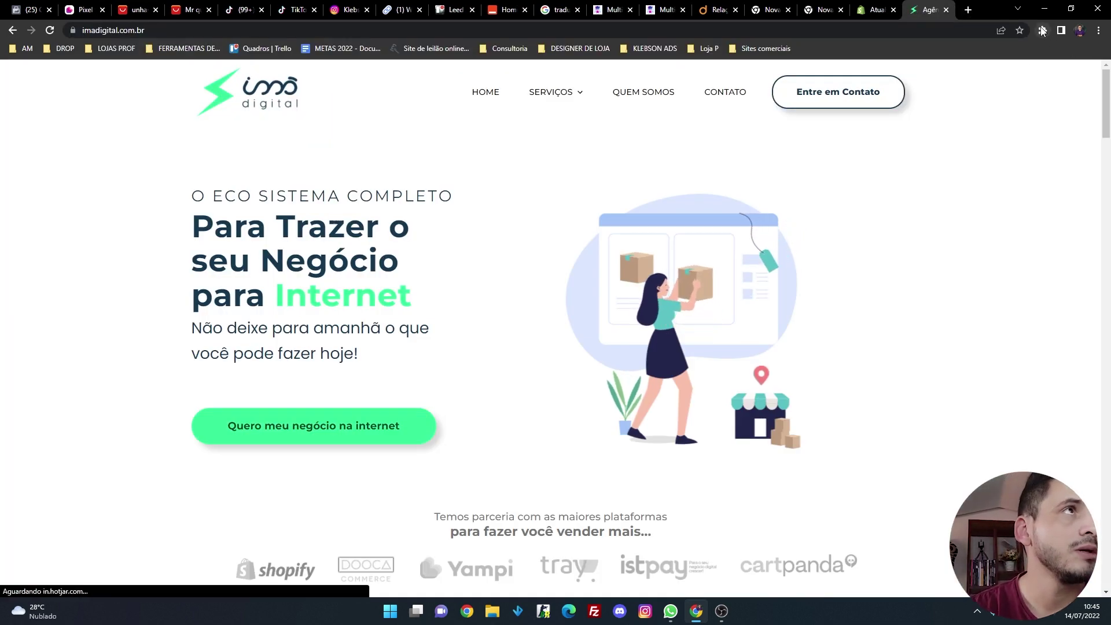
left_click(1043, 30)
left_click(947, 231)
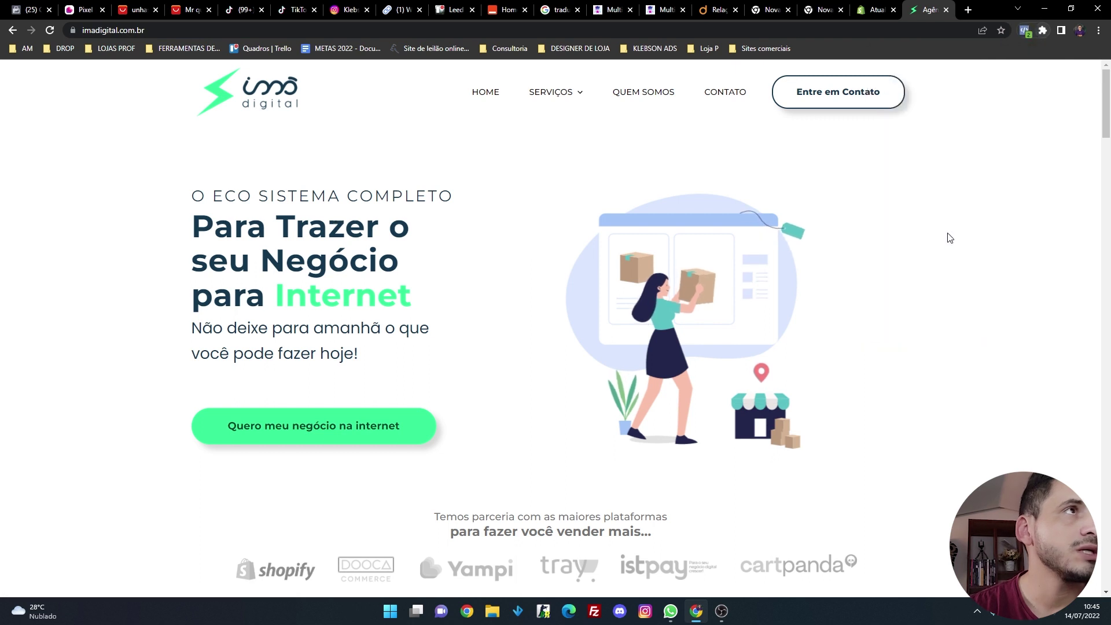